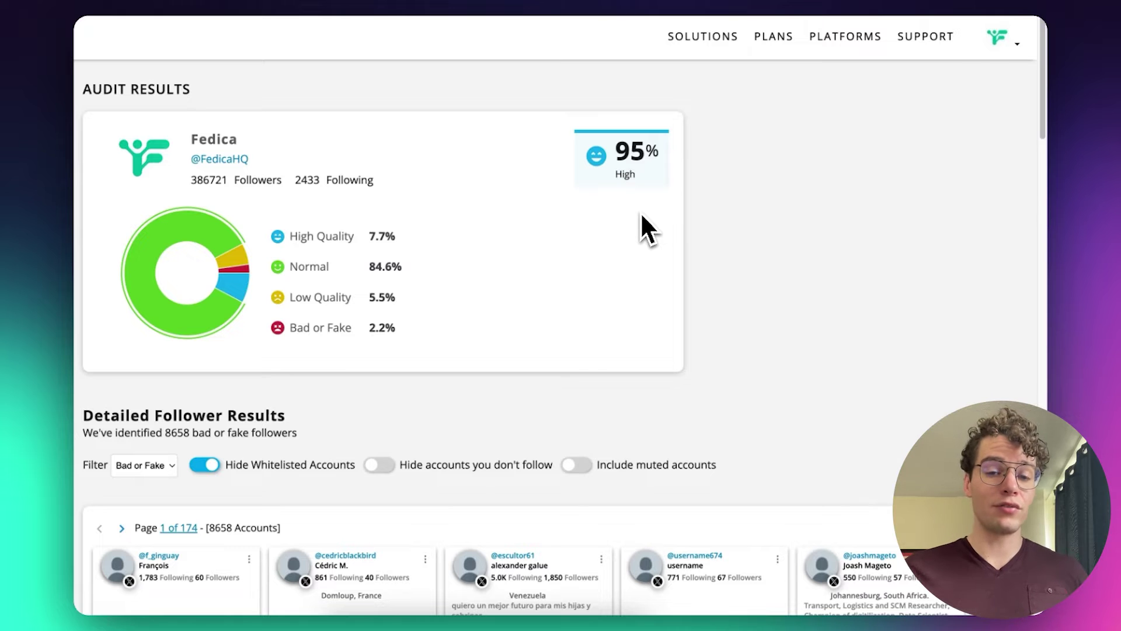
# - Filter the Detailed Follower Results to High Quality followers and review the cards
pyautogui.scroll(-1, 642, 218)
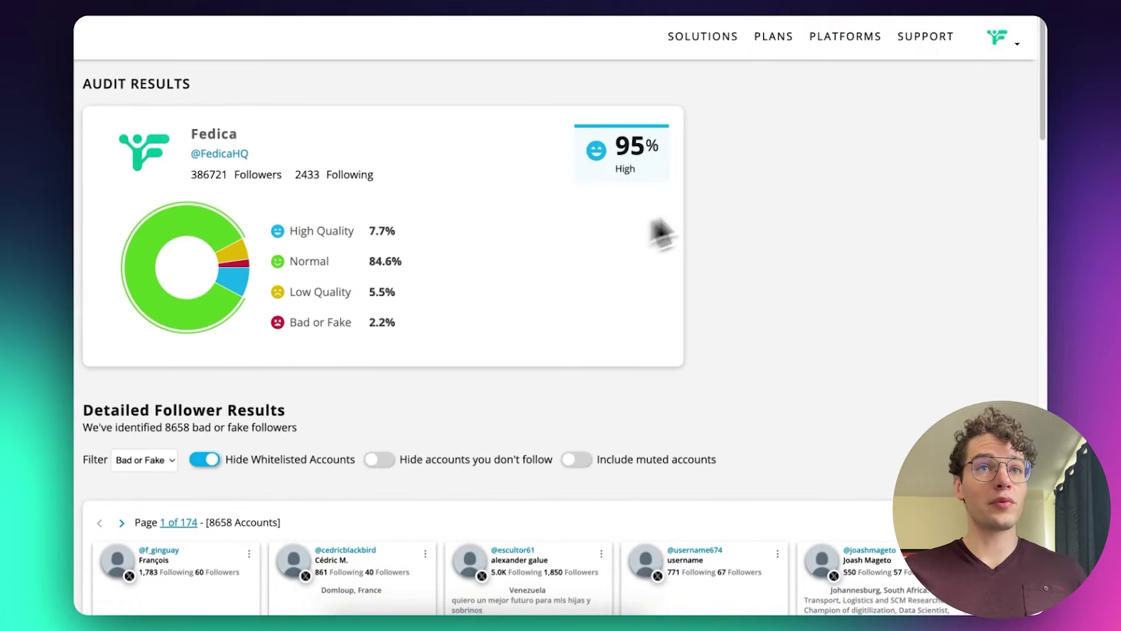
pyautogui.moveTo(1040, 94)
pyautogui.mouseDown()
pyautogui.moveTo(1027, 147)
pyautogui.moveTo(1023, 115)
pyautogui.mouseUp()
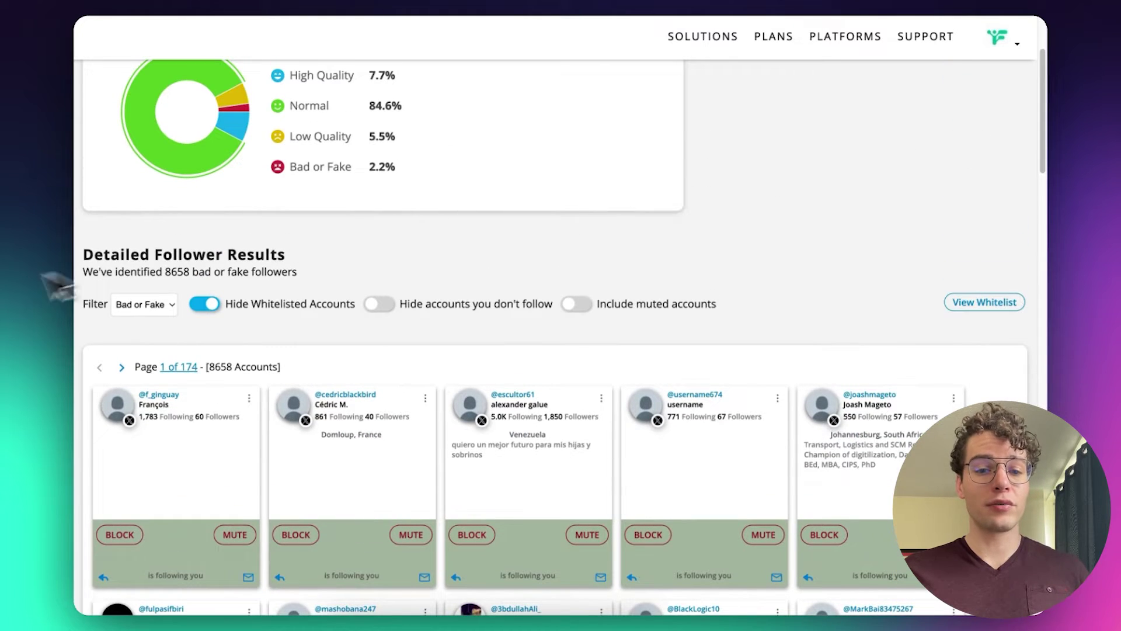
pyautogui.click(131, 305)
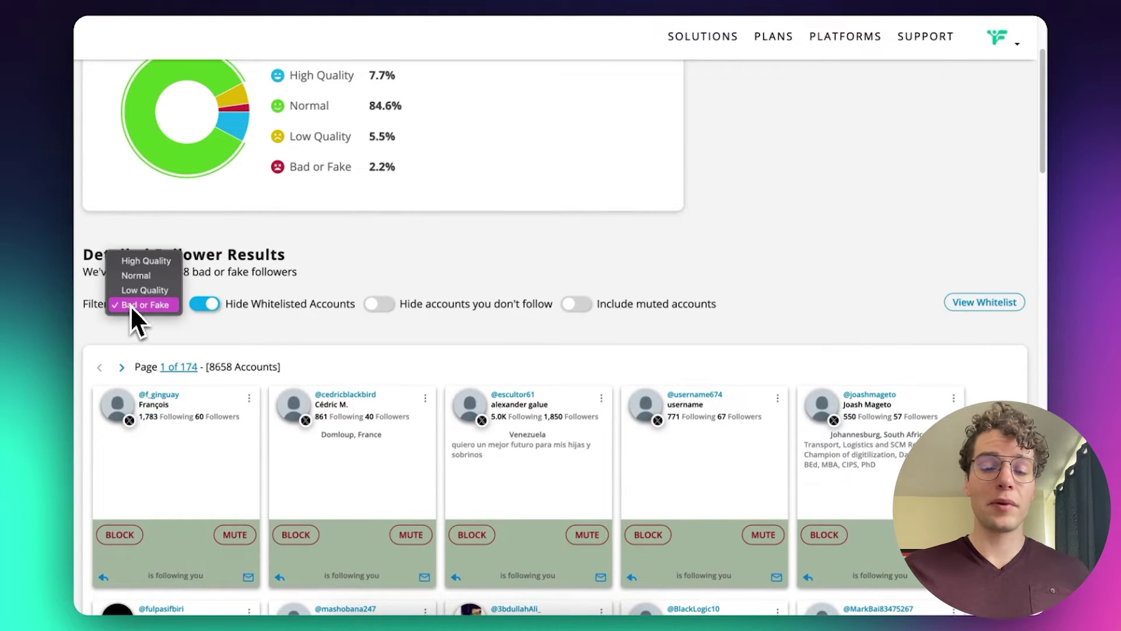
pyautogui.click(135, 261)
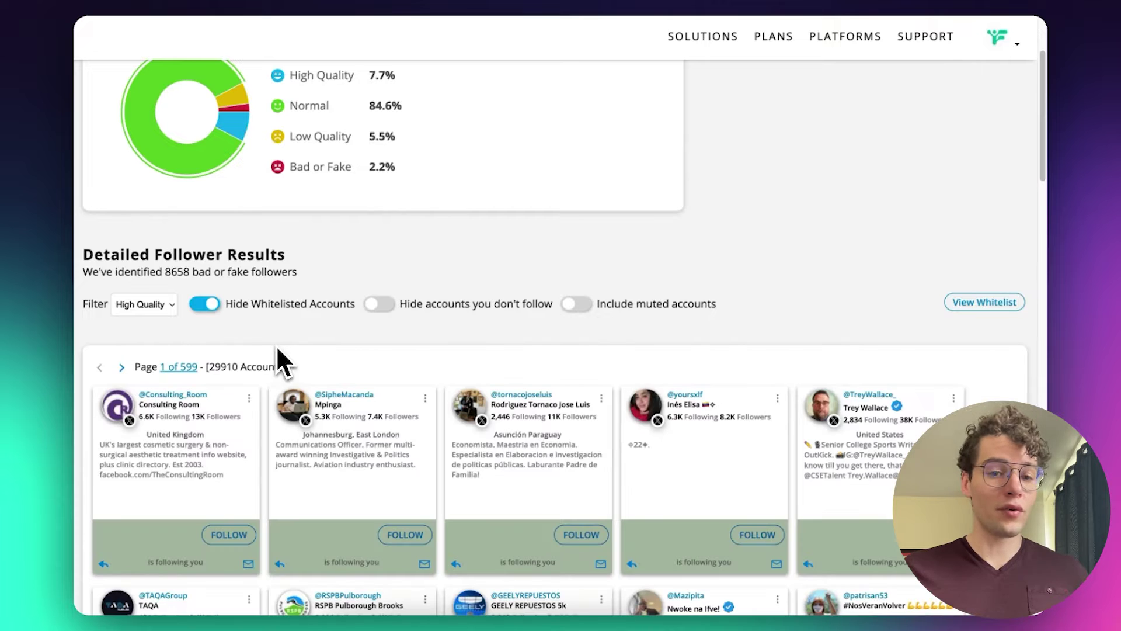
pyautogui.scroll(-1, 415, 439)
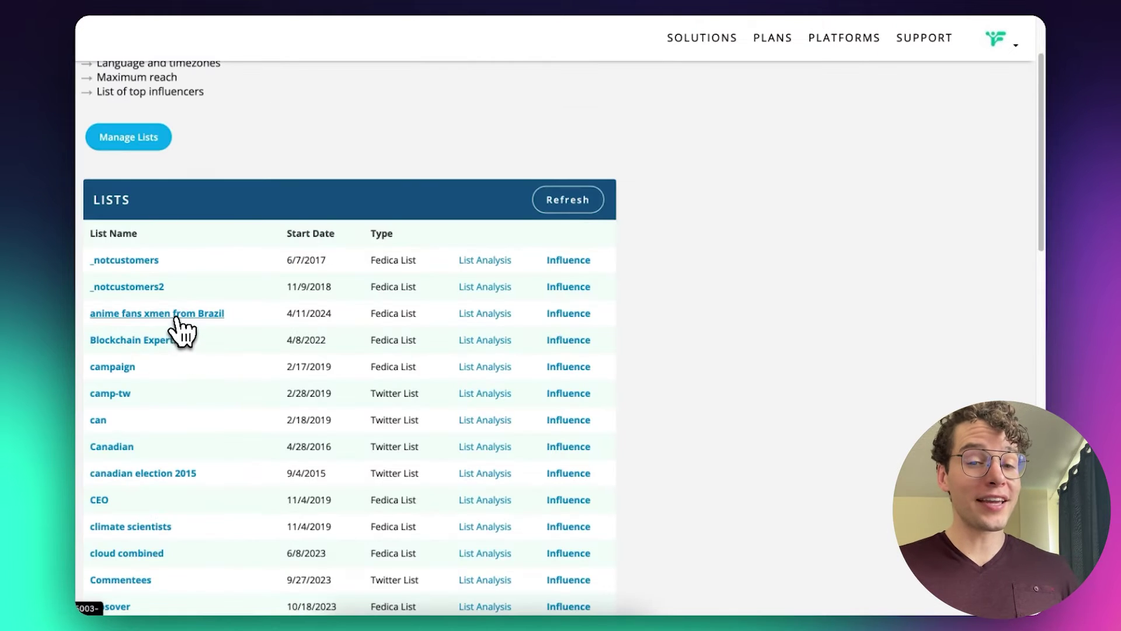
# - Open List Analysis for 'anime fans xmen from Brazil' and browse its quality and account-age charts
pyautogui.click(481, 315)
pyautogui.scroll(-6, 238, 208)
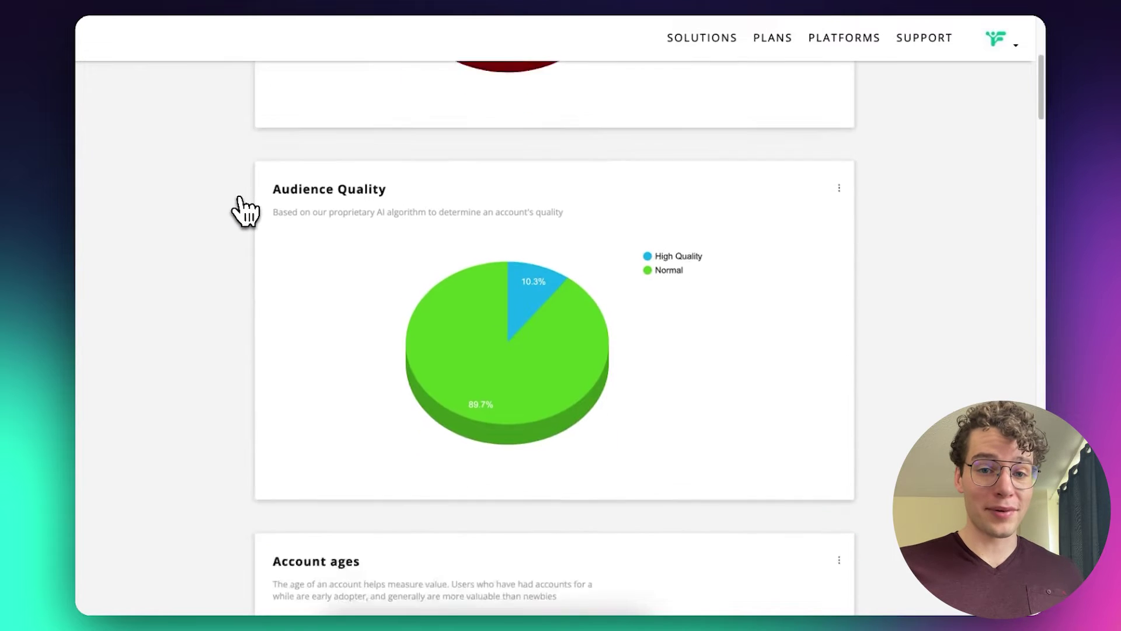
pyautogui.scroll(-8, 240, 210)
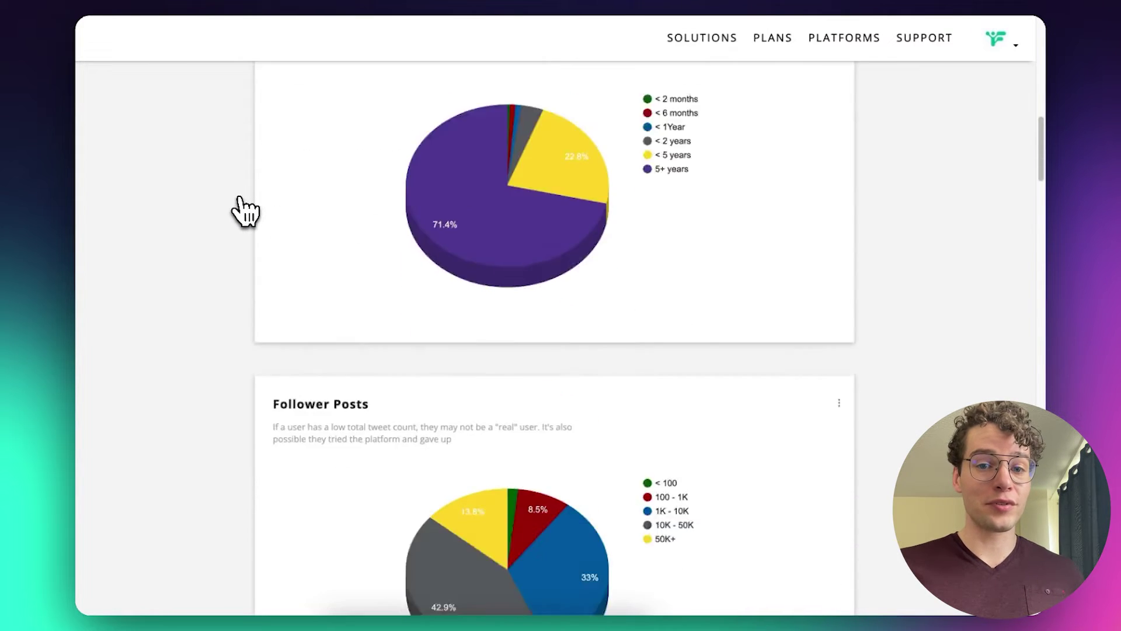
pyautogui.scroll(-4, 239, 210)
pyautogui.scroll(11, 240, 211)
pyautogui.scroll(6, 244, 210)
pyautogui.scroll(-10, 244, 210)
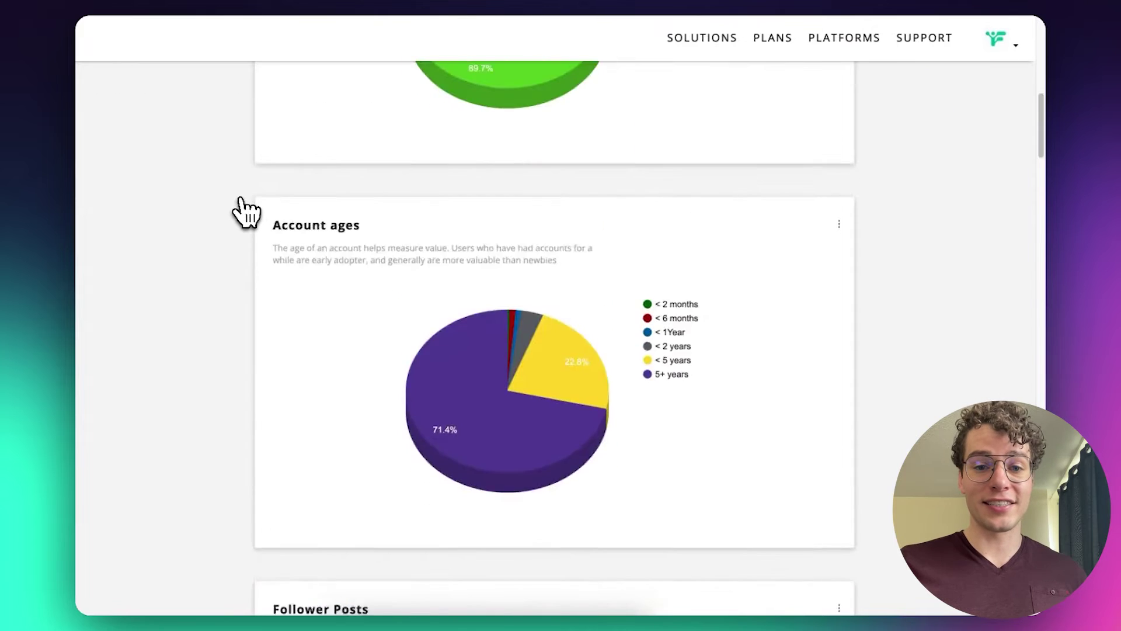
pyautogui.scroll(-7, 244, 211)
pyautogui.scroll(-13, 244, 210)
pyautogui.scroll(9, 244, 210)
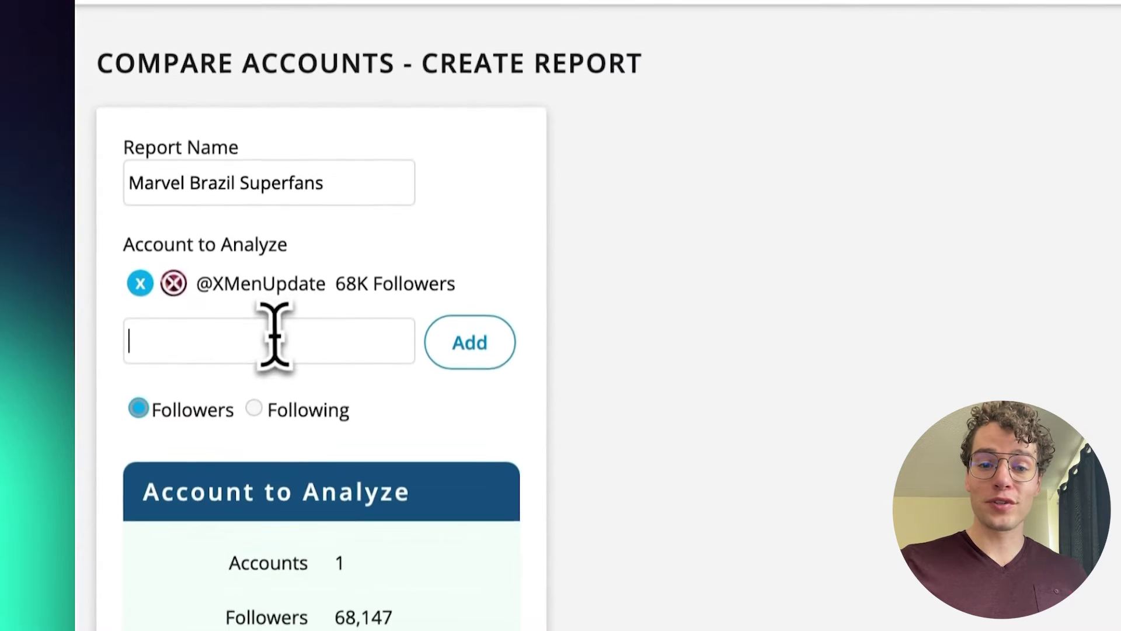
# - Enter universoxmen in the account field and add it to the comparison report
pyautogui.write('universoxmen')
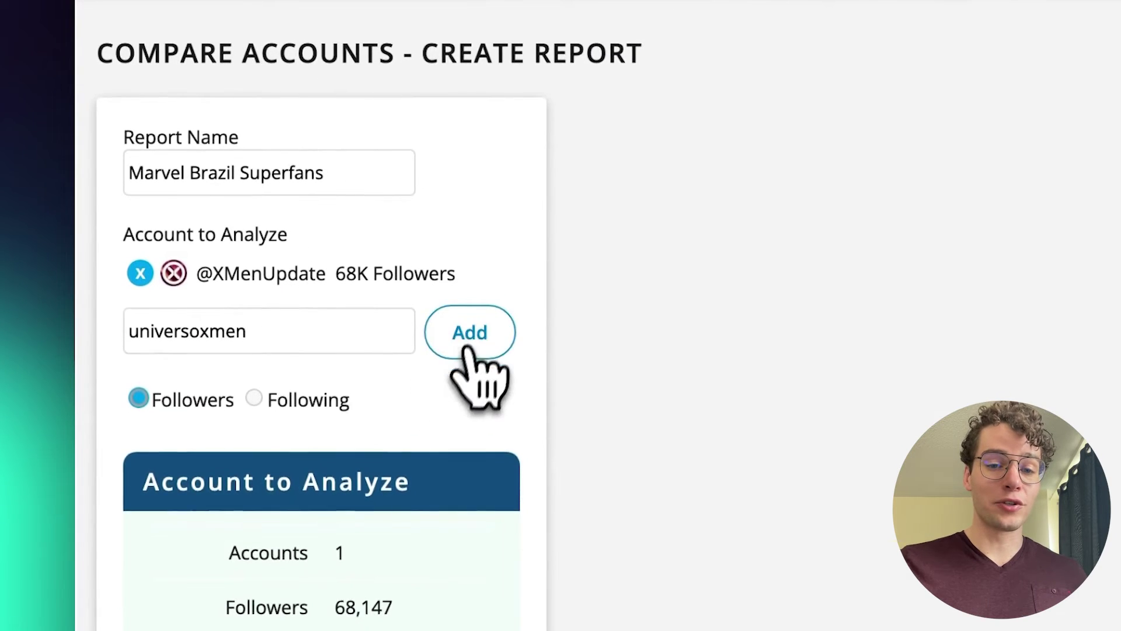
pyautogui.click(467, 349)
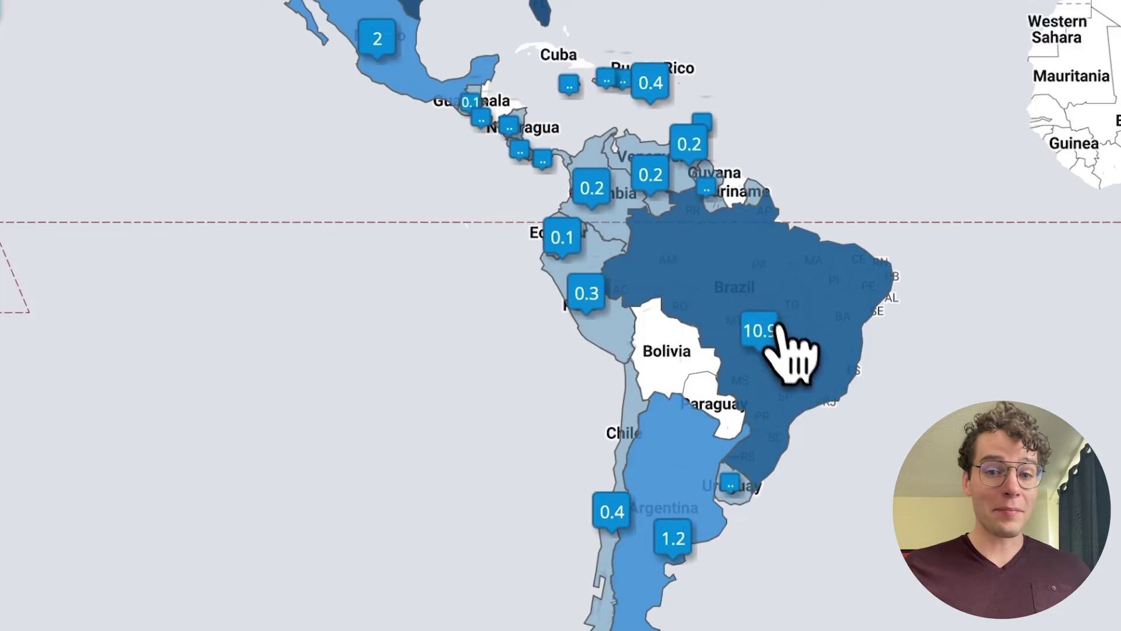
# - Show Brazil's posts from the map and start adding all posters to an unlimited Fedica list
pyautogui.click(770, 323)
pyautogui.click(761, 281)
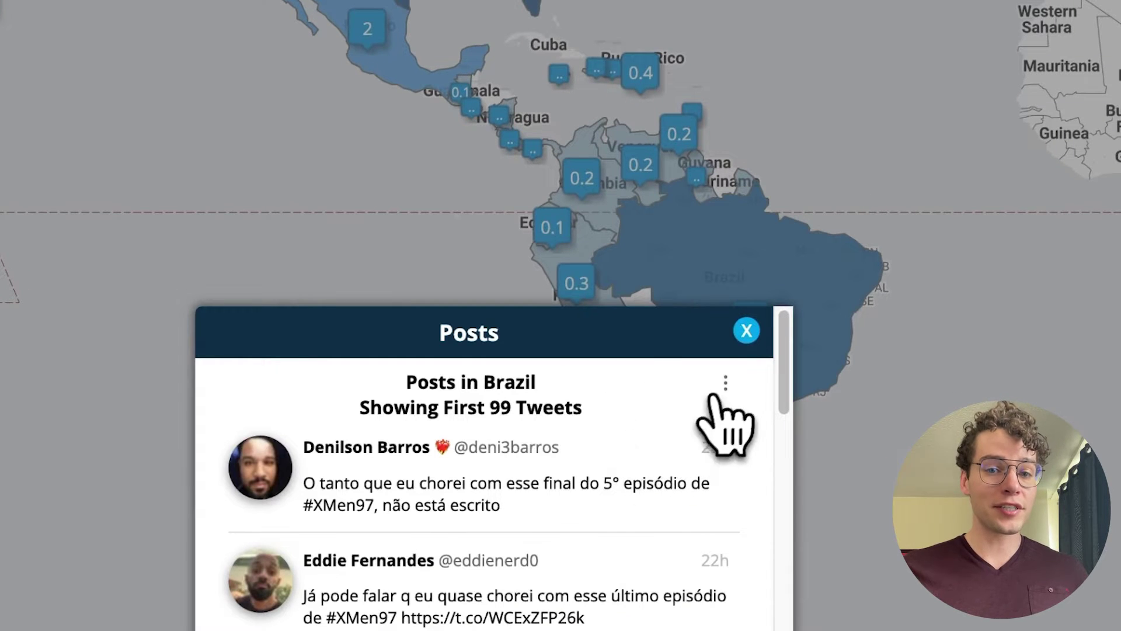
pyautogui.click(725, 385)
pyautogui.click(657, 471)
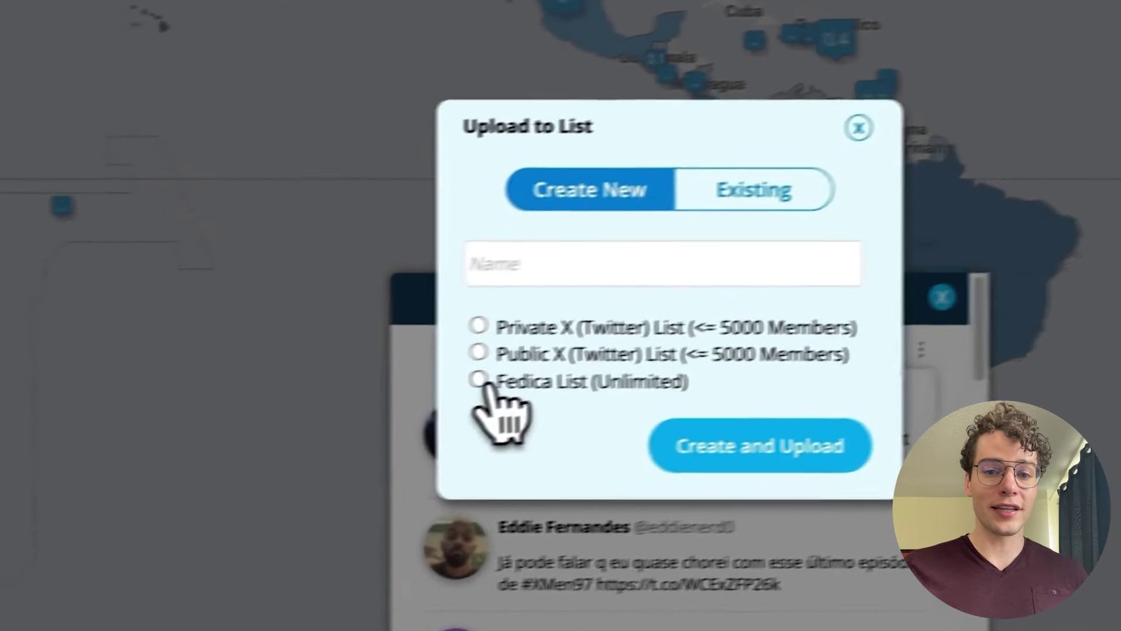
pyautogui.click(283, 412)
# - Name the new list 'anime fans xmen from Brazil', create it, and dismiss the confirmation
pyautogui.click(310, 298)
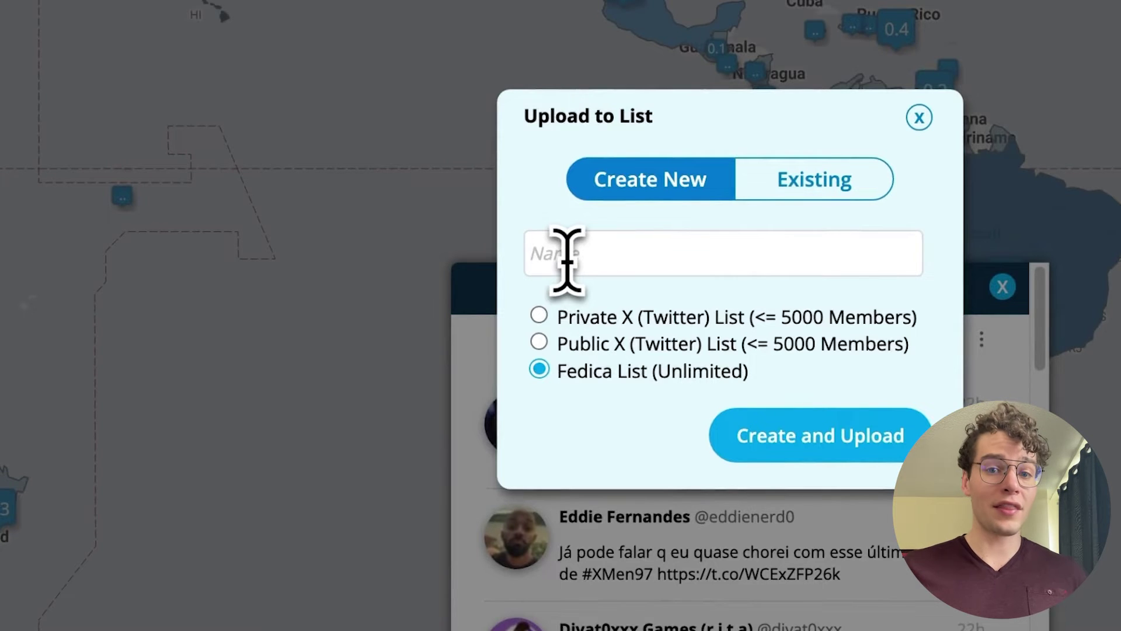
pyautogui.write('anime')
pyautogui.write(' fans')
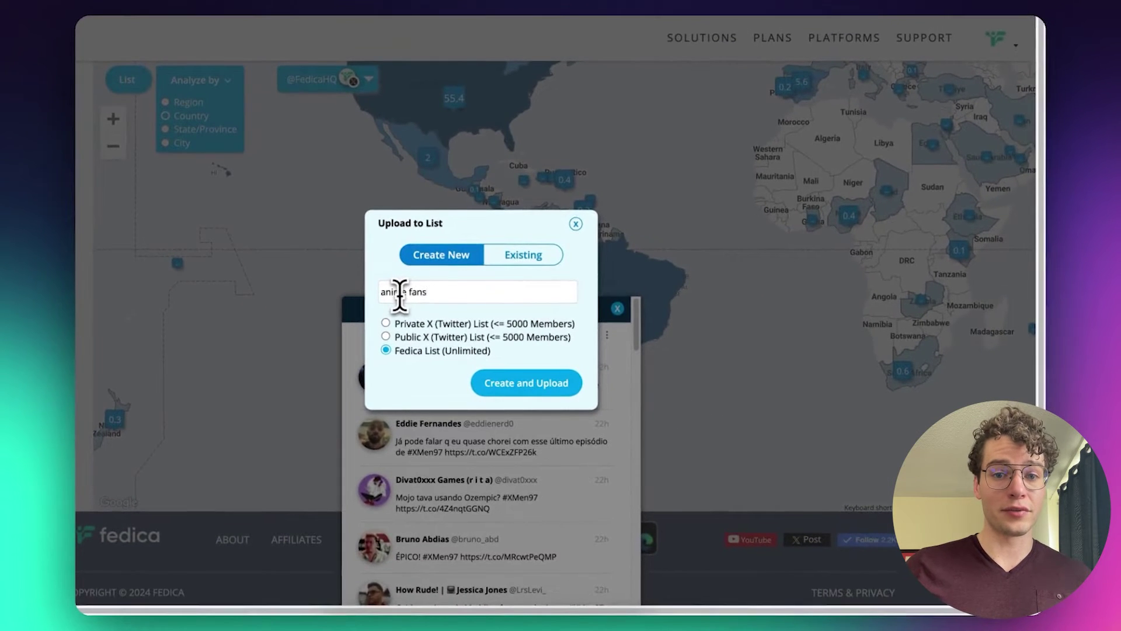
pyautogui.write(' xmen from Brazil')
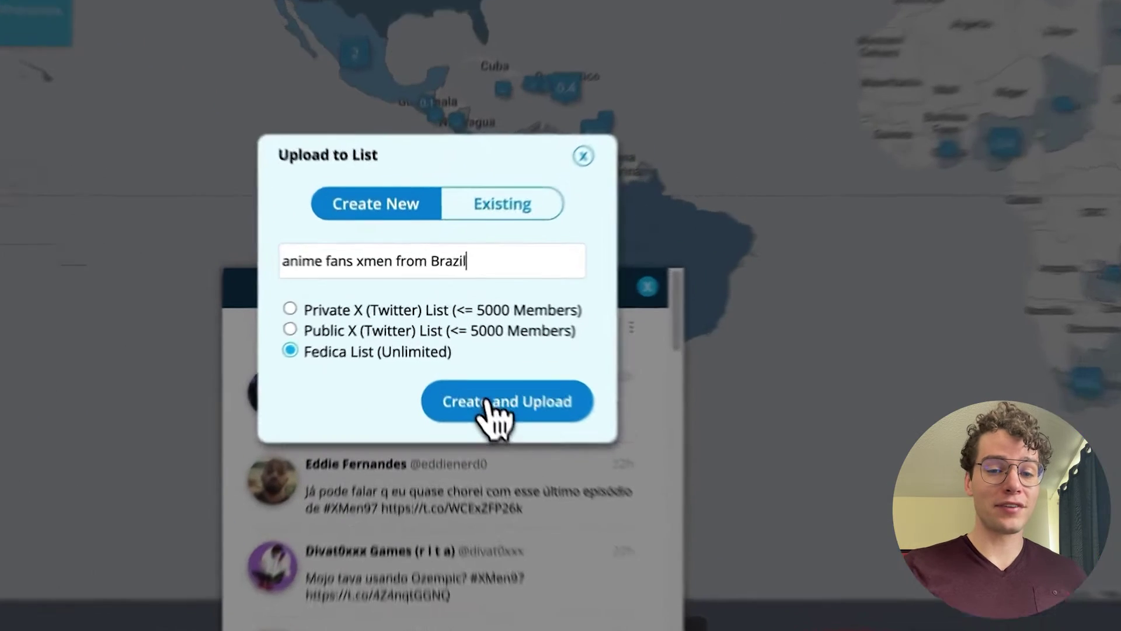
pyautogui.click(513, 381)
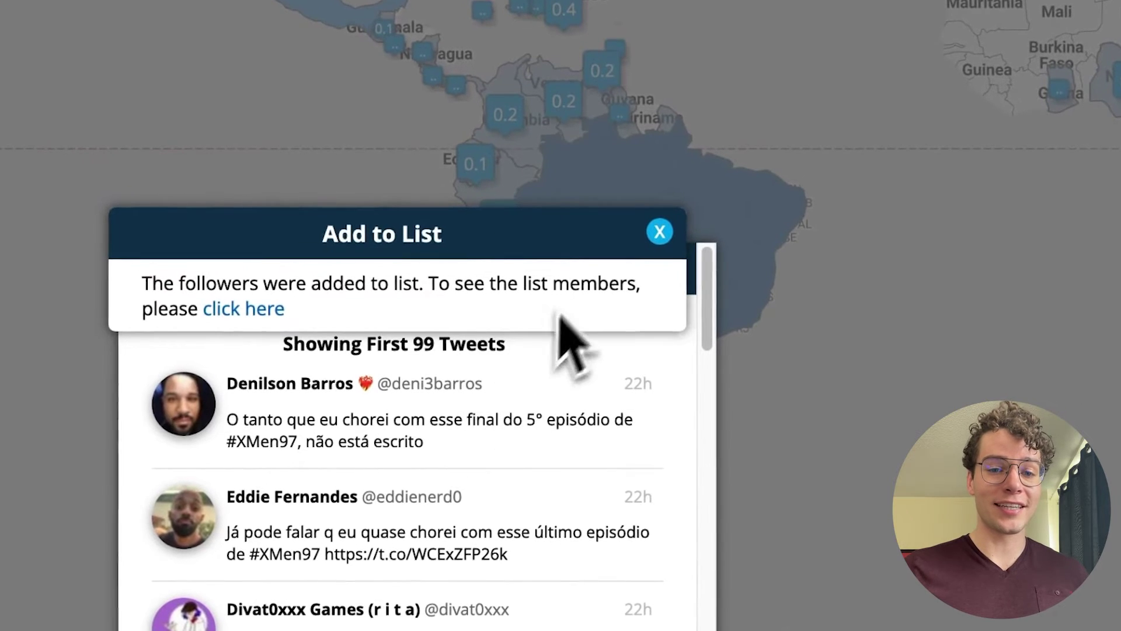
pyautogui.click(659, 232)
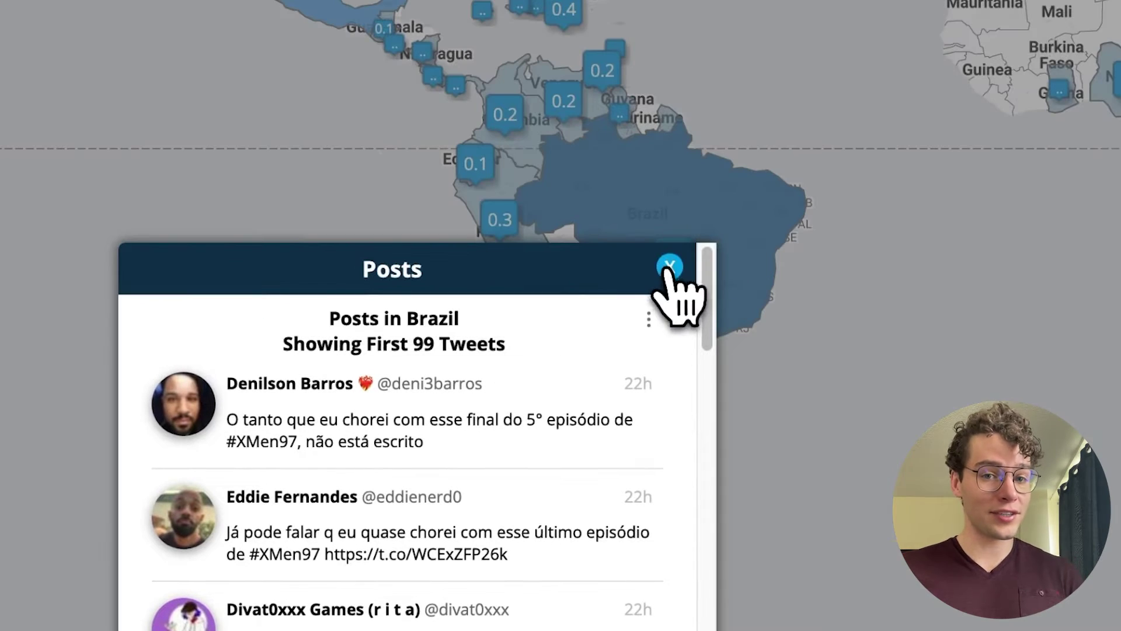
pyautogui.scroll(-5, 467, 301)
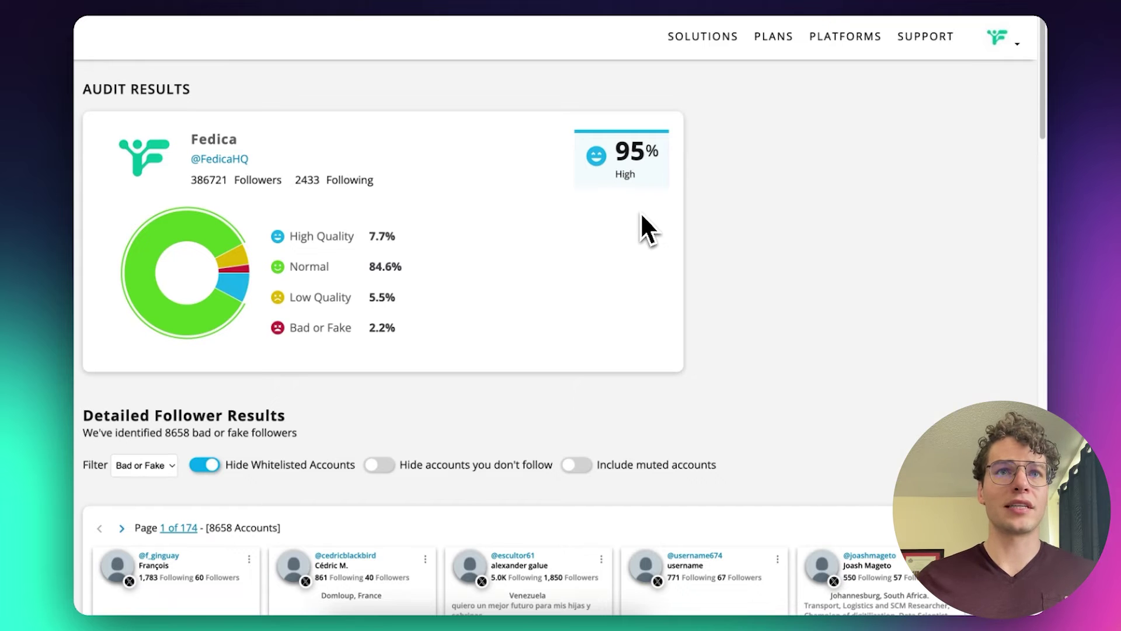
# - Filter the follower results to High Quality followers and look through them
pyautogui.scroll(-1, 631, 233)
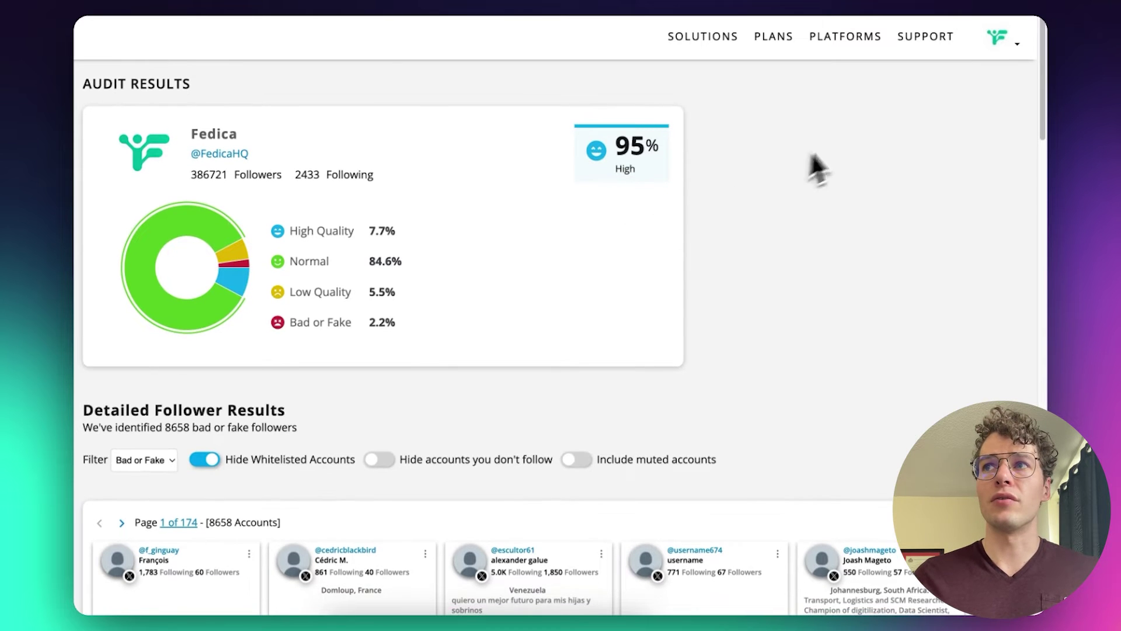
pyautogui.moveTo(1041, 83); pyautogui.dragTo(1027, 132)
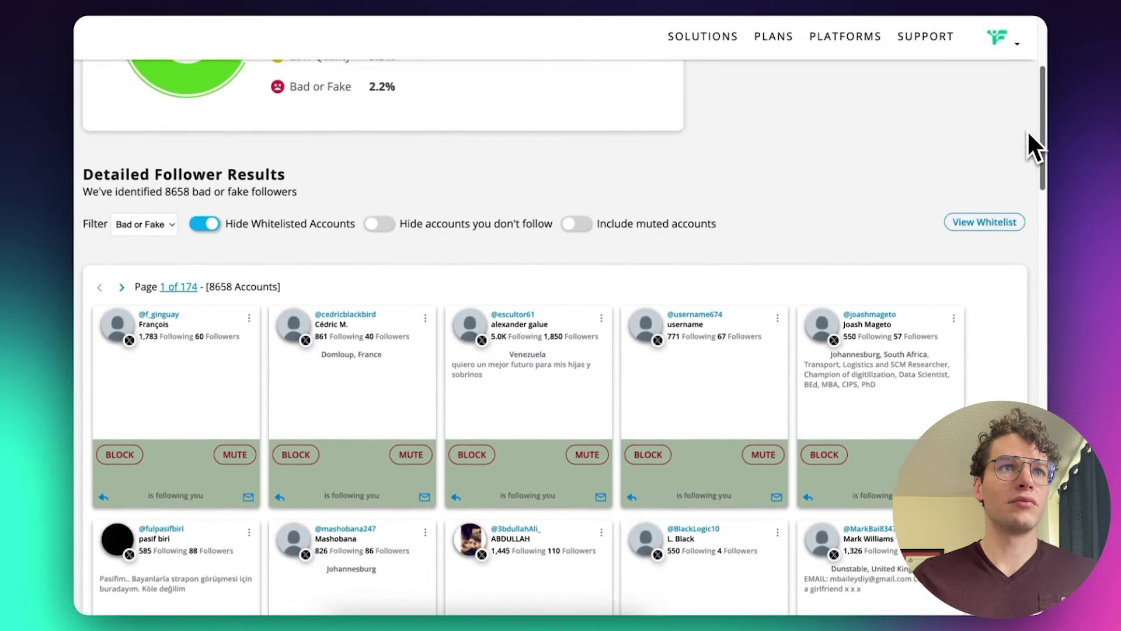
pyautogui.scroll(2, 1027, 131)
pyautogui.click(127, 302)
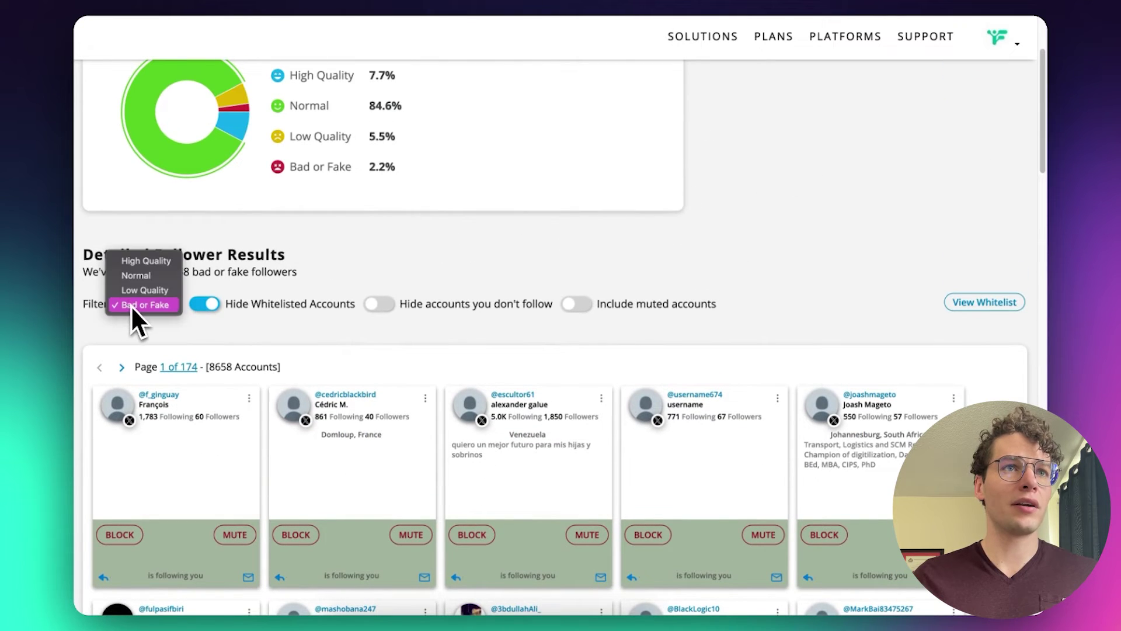
pyautogui.click(133, 262)
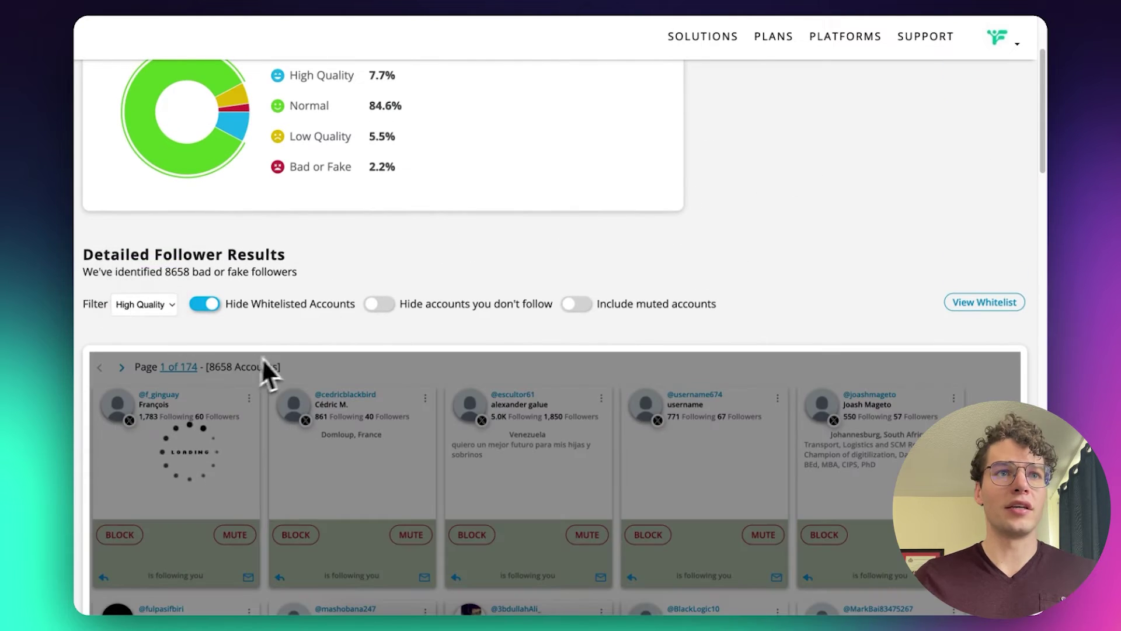
pyautogui.scroll(-1, 409, 427)
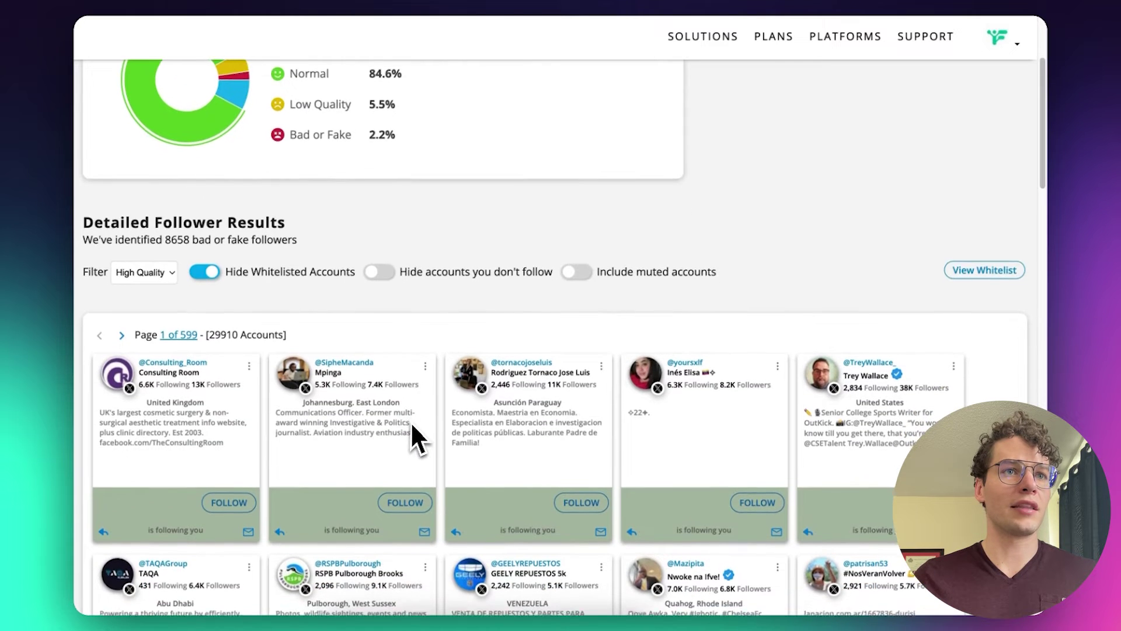
pyautogui.scroll(2, 409, 432)
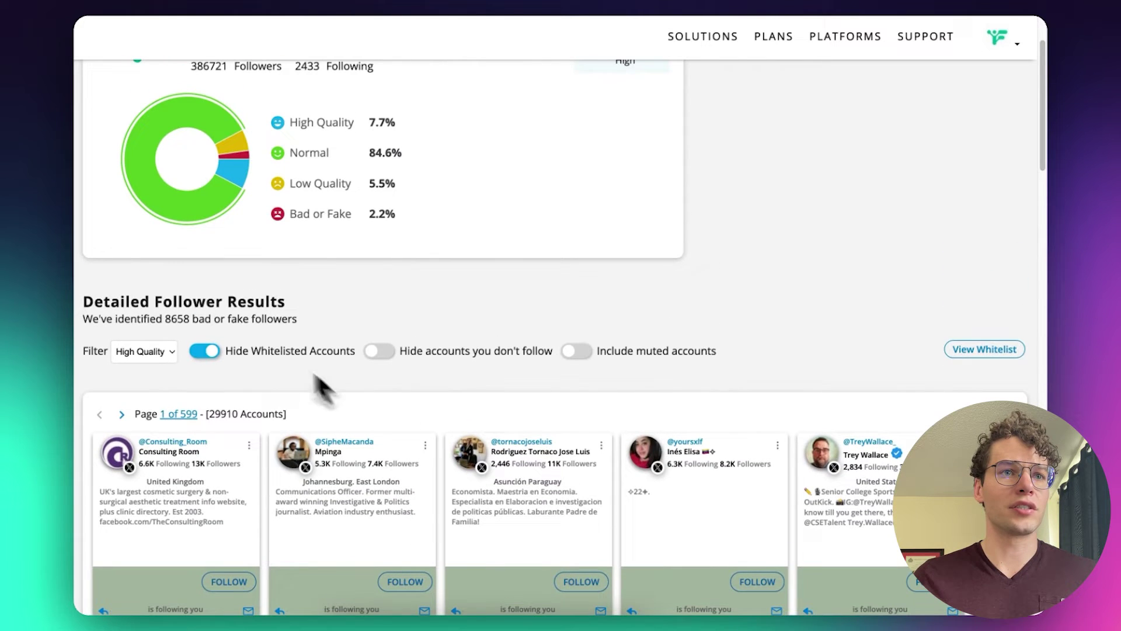
pyautogui.click(168, 357)
pyautogui.click(155, 397)
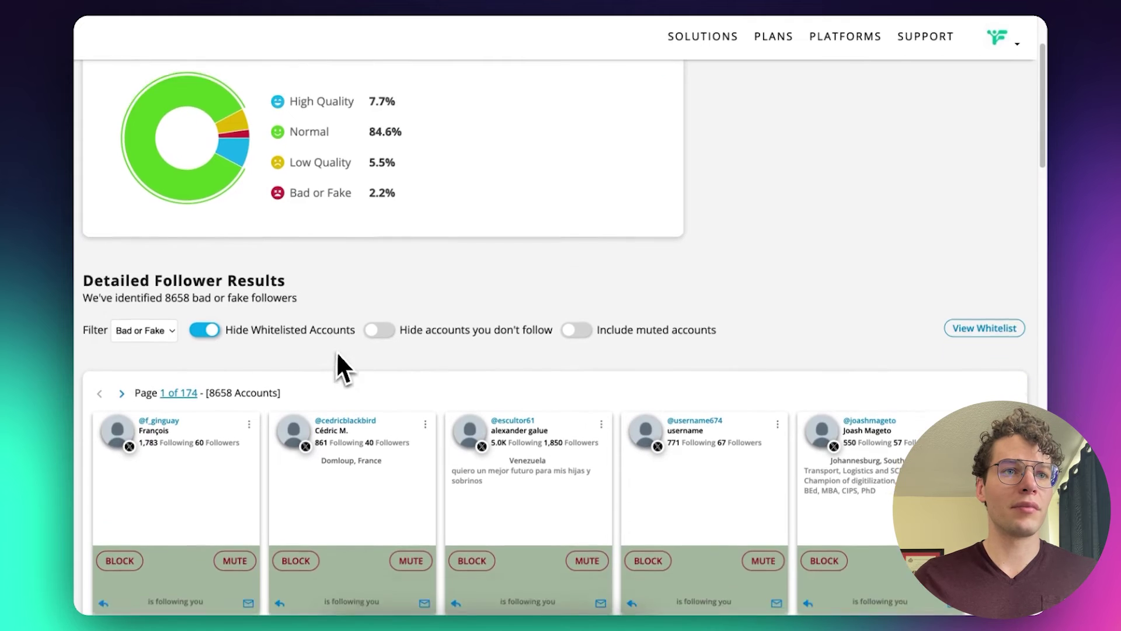
pyautogui.scroll(-5, 249, 409)
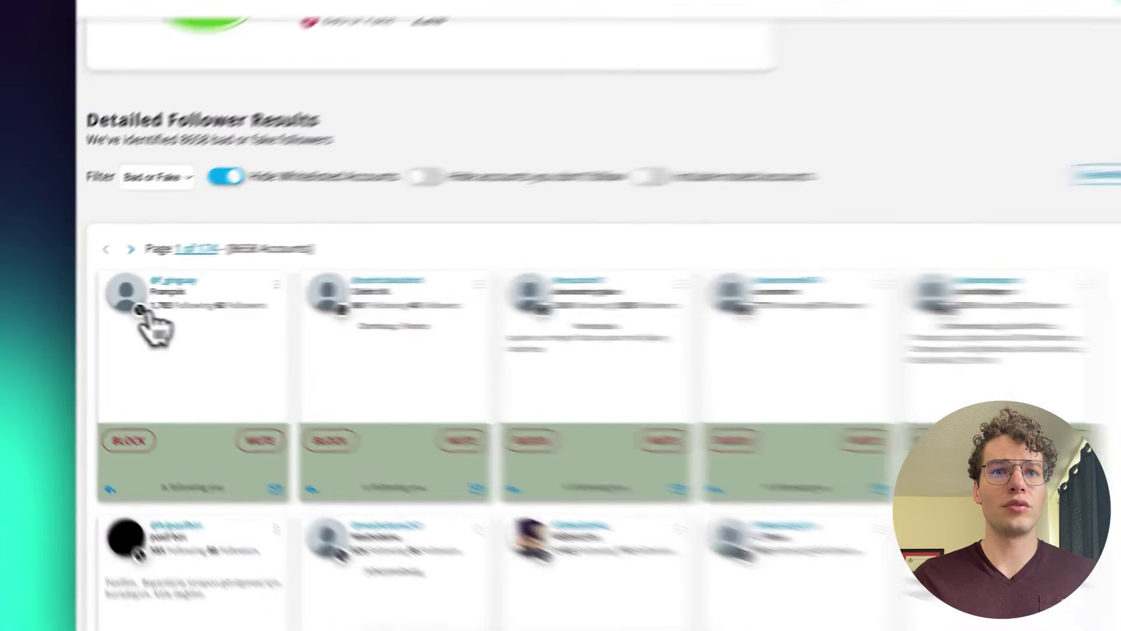
pyautogui.click(156, 292)
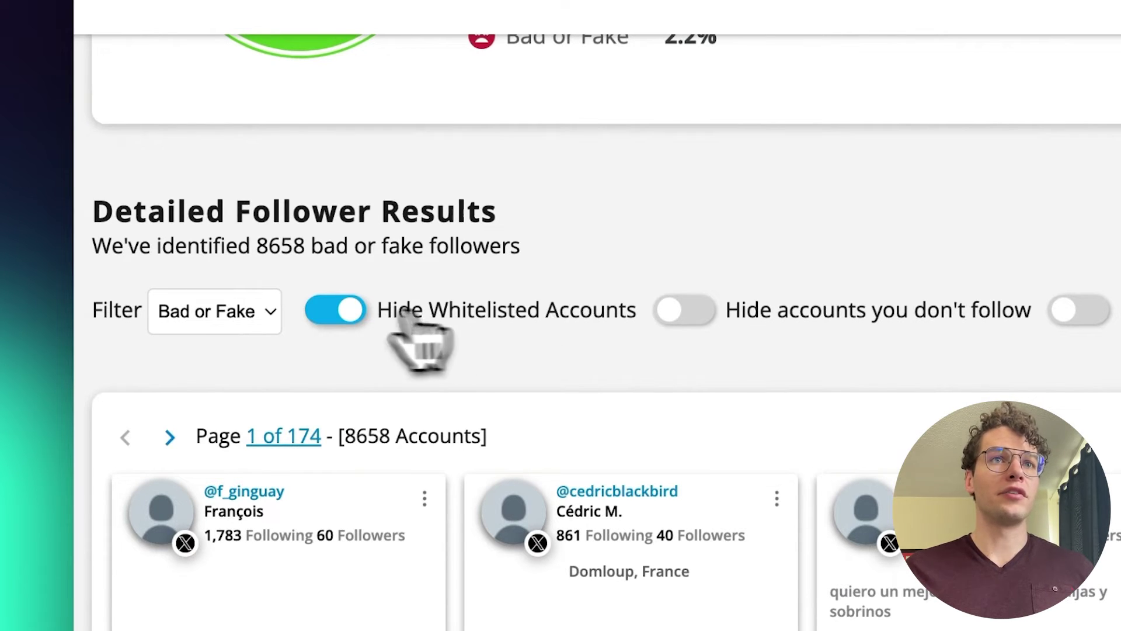
# - Keep whitelisted accounts hidden, hide accounts you don't follow, and include muted accounts
pyautogui.click(338, 310)
pyautogui.click(338, 311)
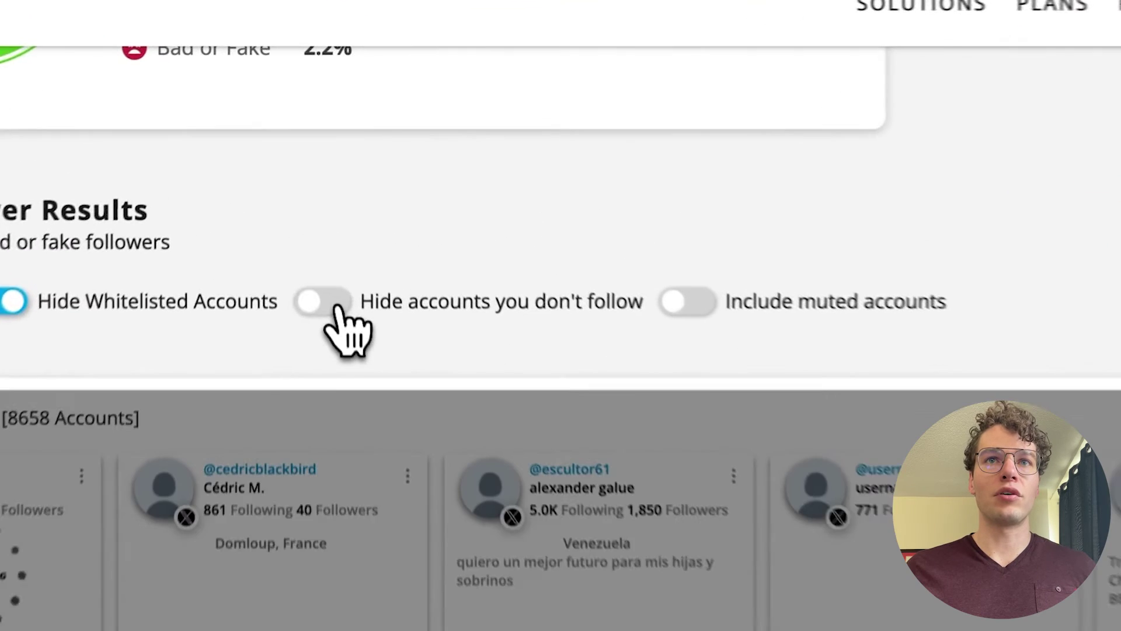
pyautogui.click(387, 203)
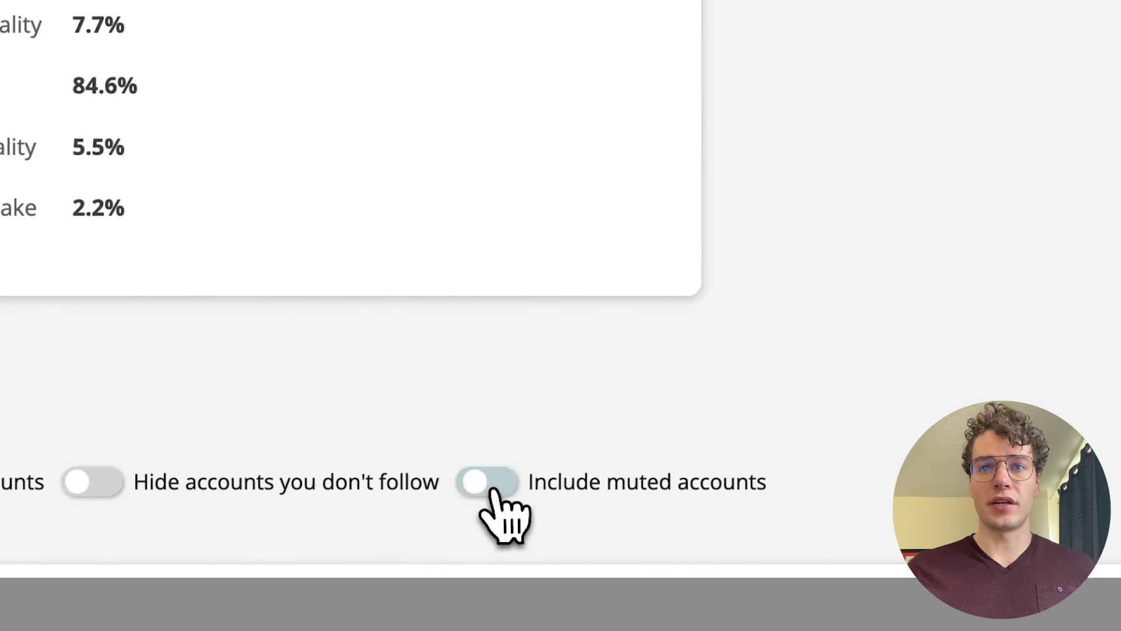
pyautogui.click(492, 488)
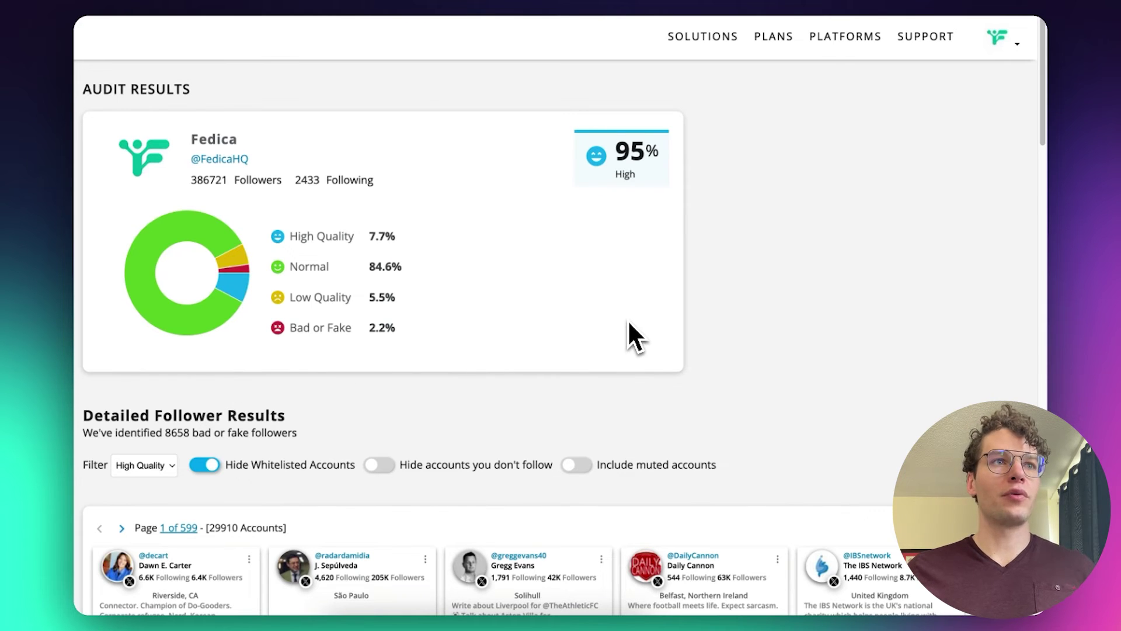
# - Return to the Quality Audit list of saved audits and select the @ username field
pyautogui.hotkey('alt', 'Left')
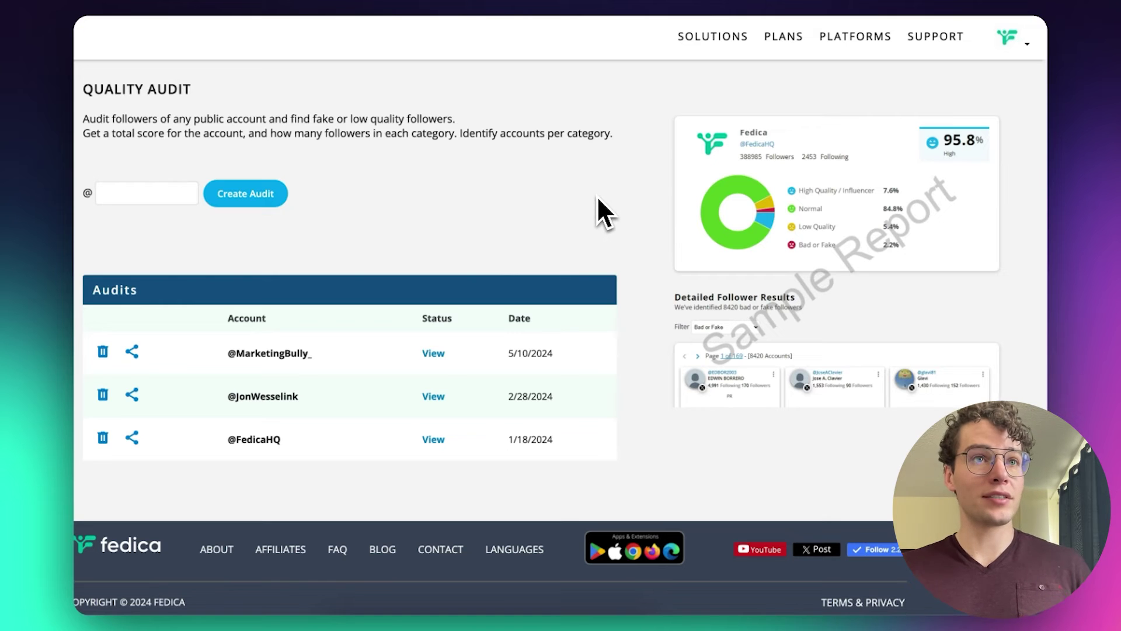
pyautogui.click(172, 197)
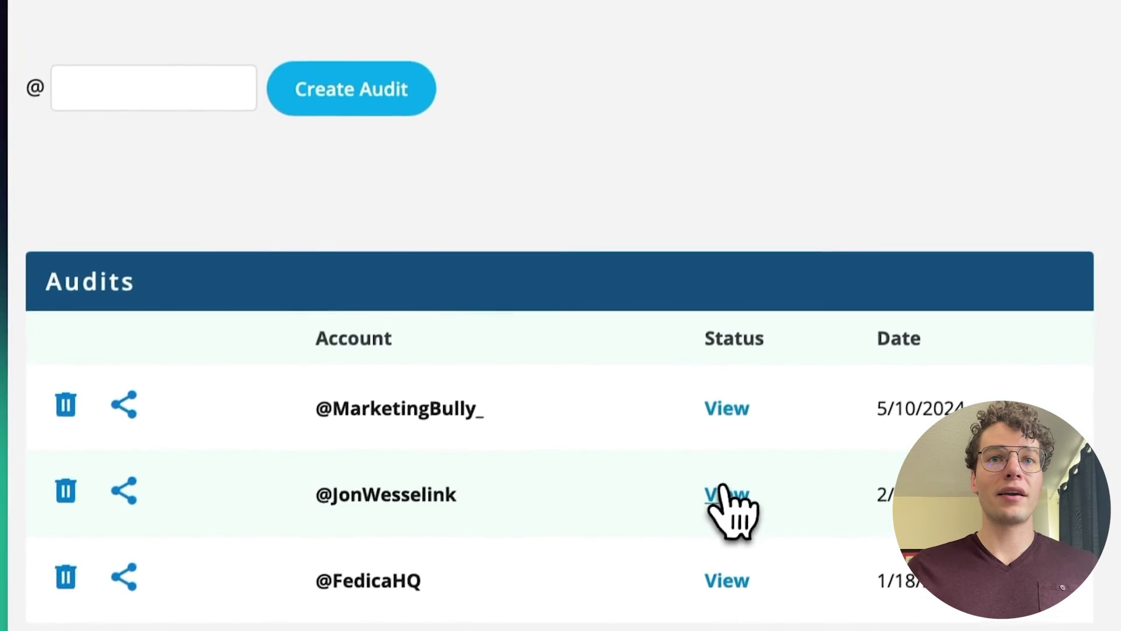
pyautogui.click(793, 306)
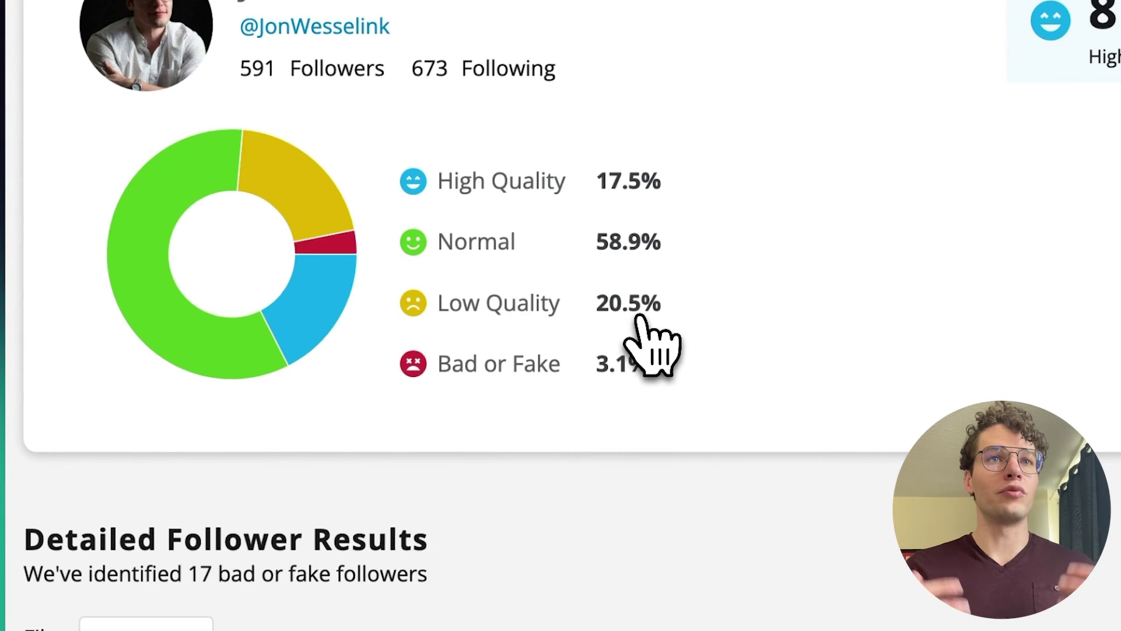